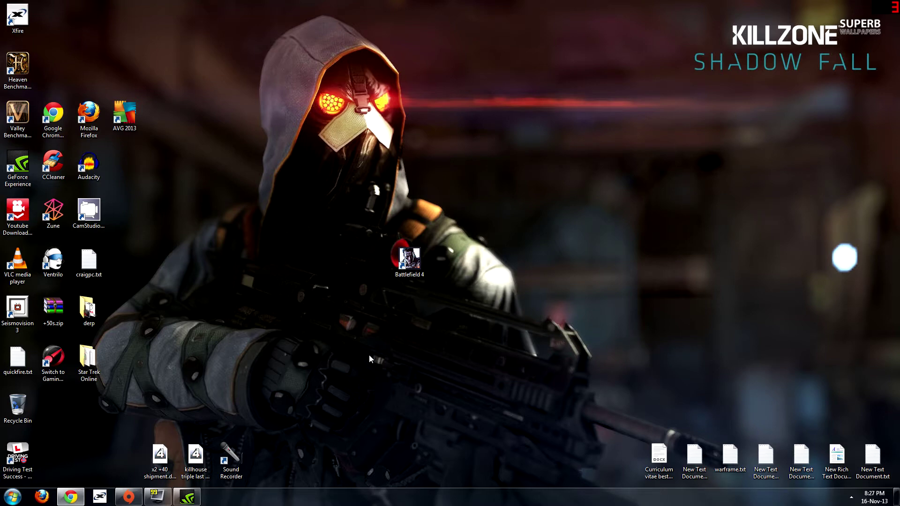
Check in GeForce Experience that GeForce R331 Game Ready Driver 331.65 is current, then close it
left_click(196, 499)
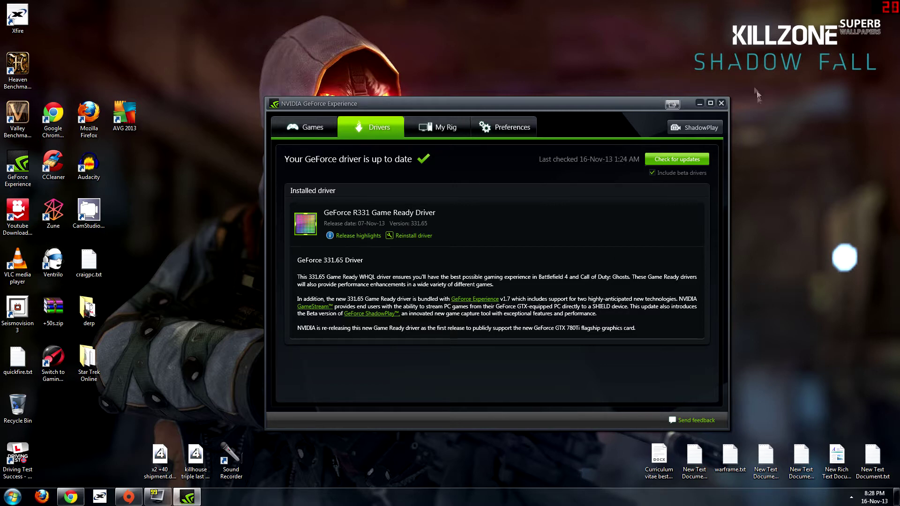
left_click(722, 103)
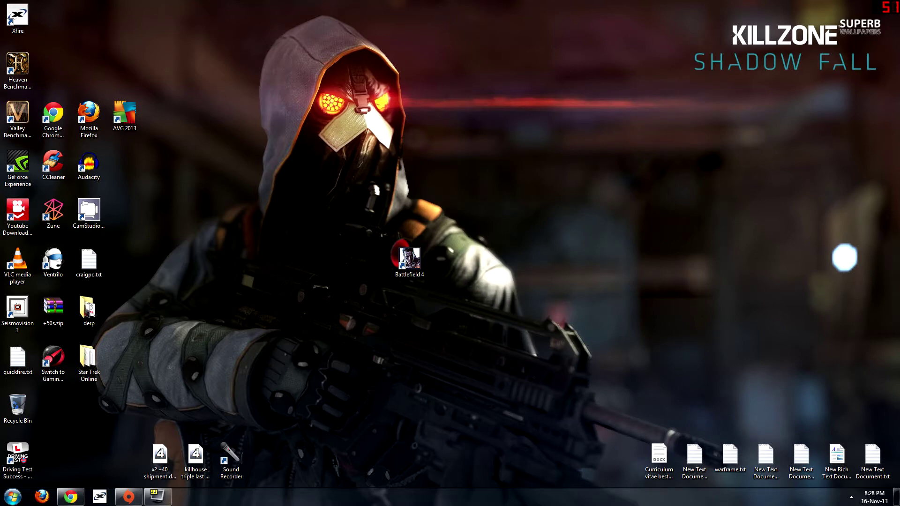
Bring up the Chrome page for the .NET Framework 4.5 download, then close the browser
left_click(70, 497)
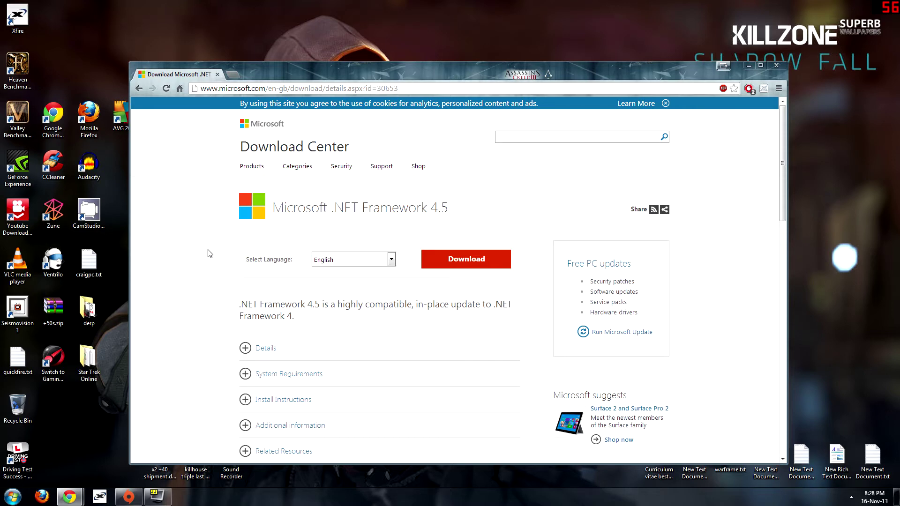
left_click(776, 67)
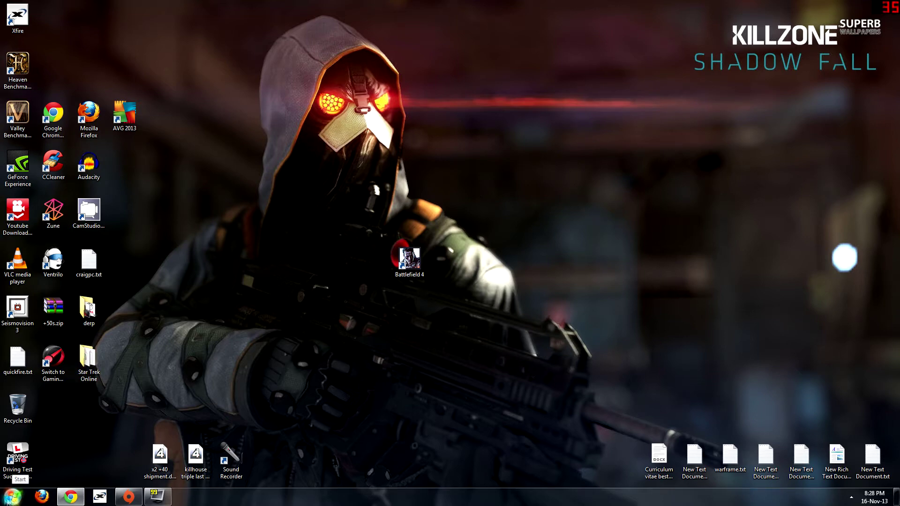
Launch regedit from Start and go to HKEY_LOCAL_MACHINE at the top of the tree
left_click(3, 501)
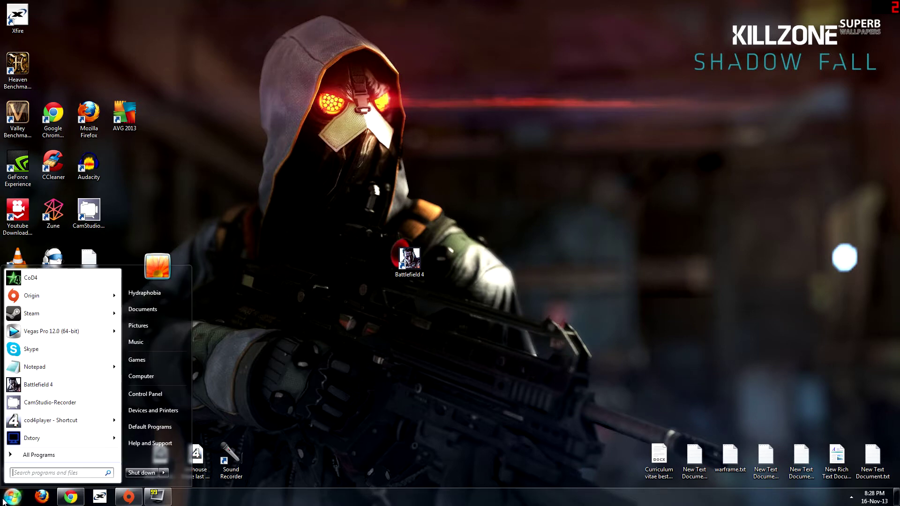
type("re")
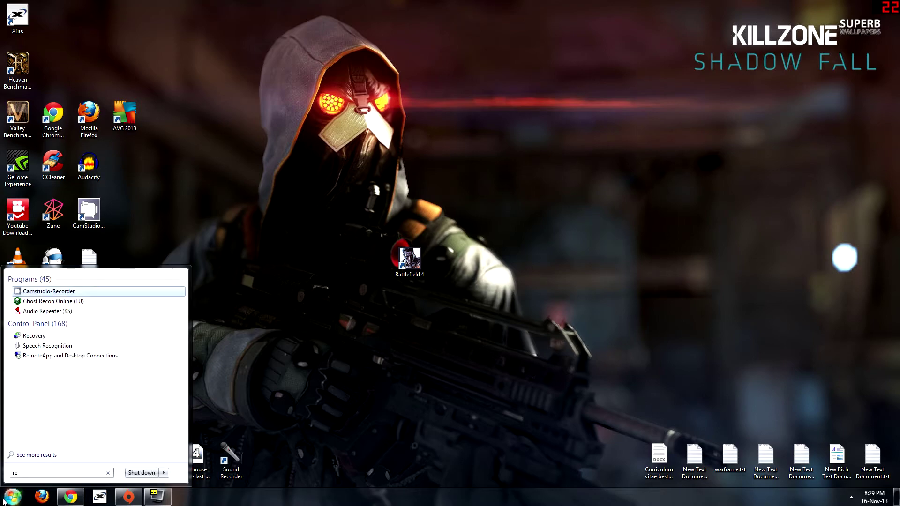
type("gedit")
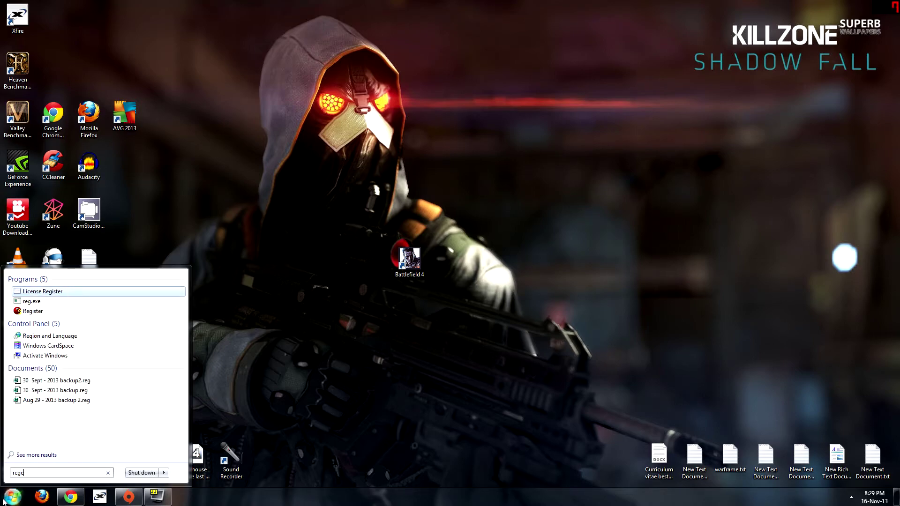
key("Return")
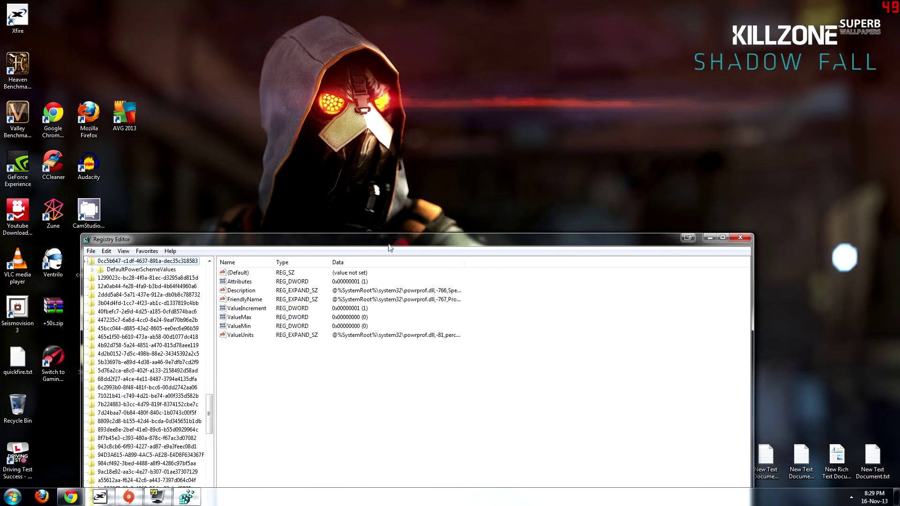
left_click_drag(389, 245, 405, 33)
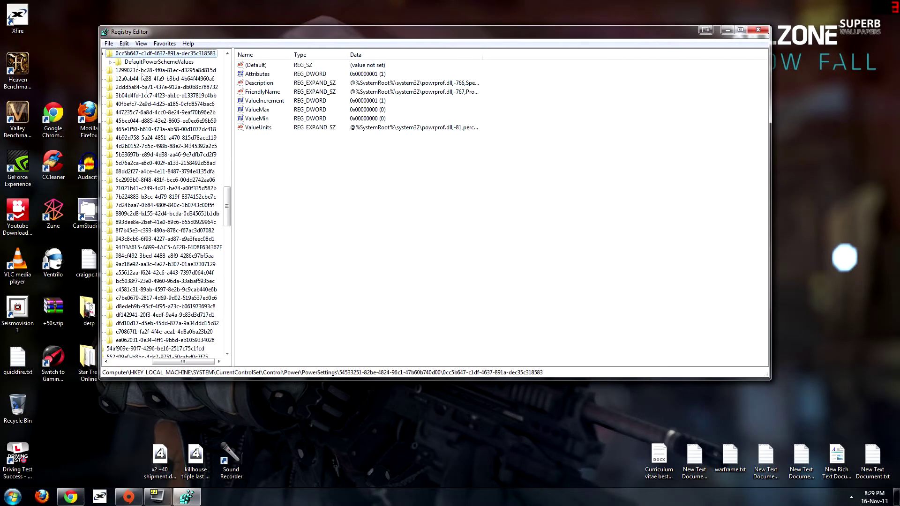
left_click_drag(226, 206, 237, 70)
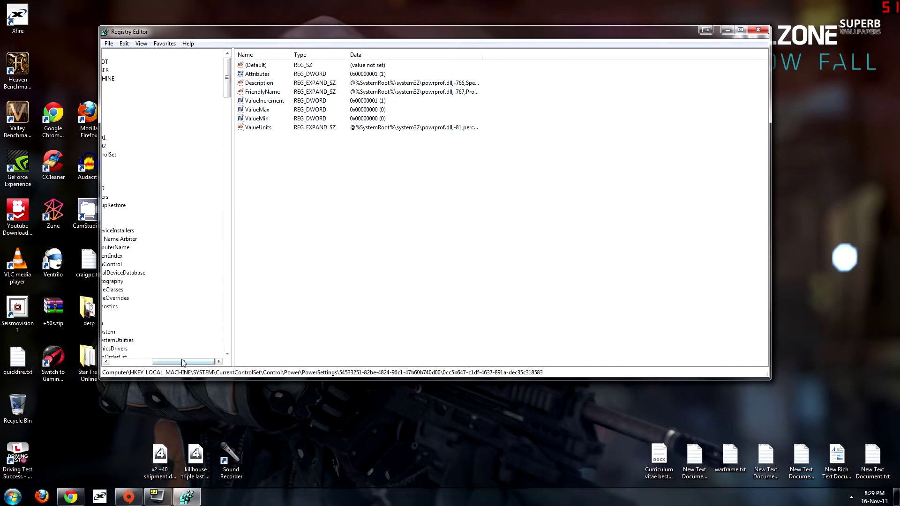
left_click_drag(183, 361, 142, 362)
left_click(141, 79)
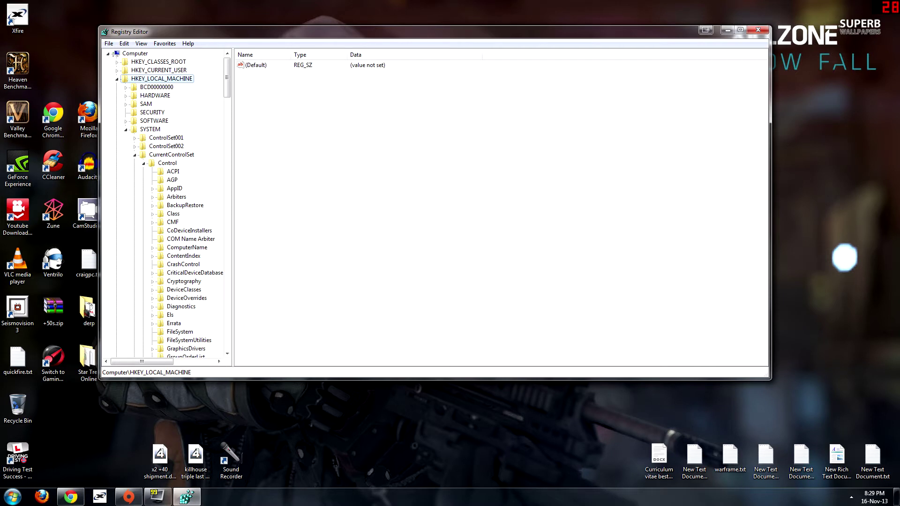
key("alt+Tab")
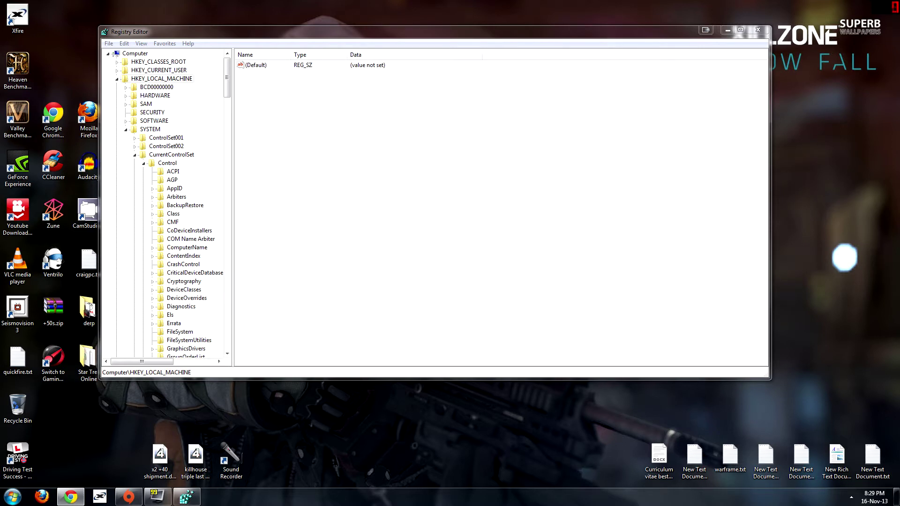
Search the registry with Edit > Find for GUID 0cc5b647-c1df-4637-891a-dec35c318583
left_click(278, 38)
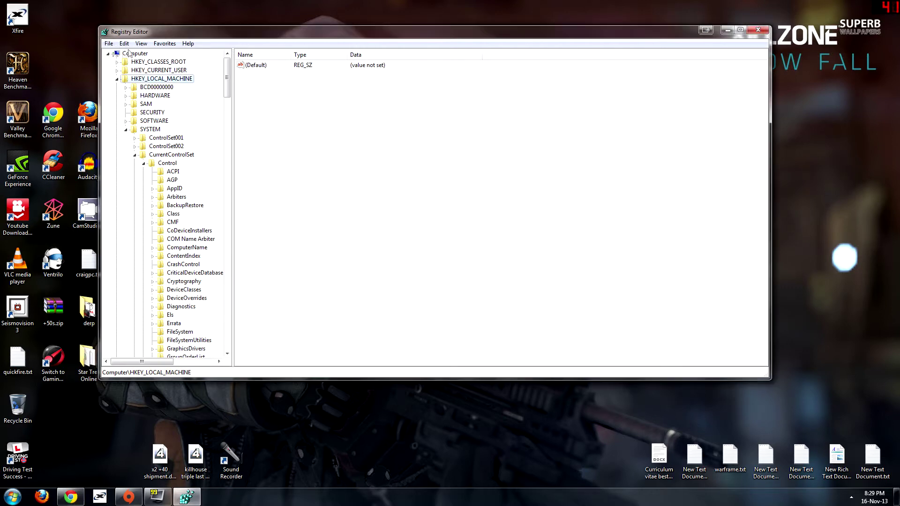
left_click_drag(184, 34, 204, 39)
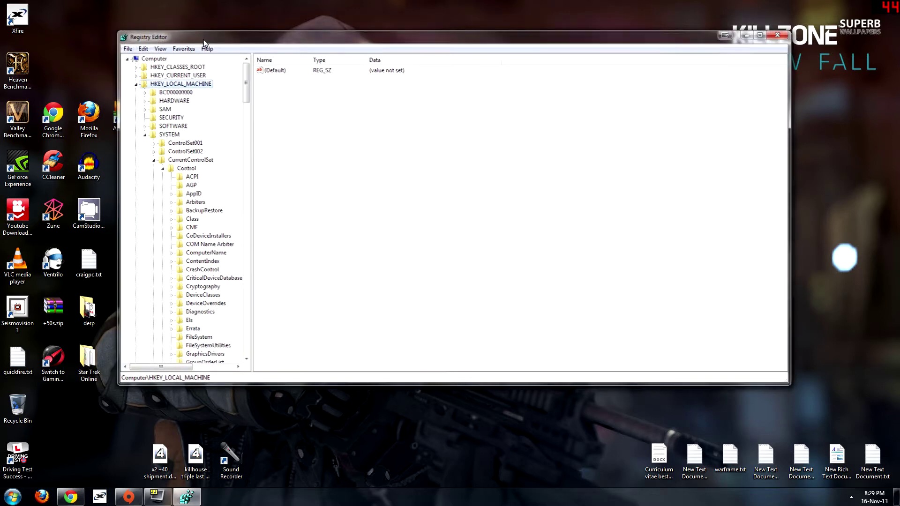
left_click(143, 49)
left_click(172, 131)
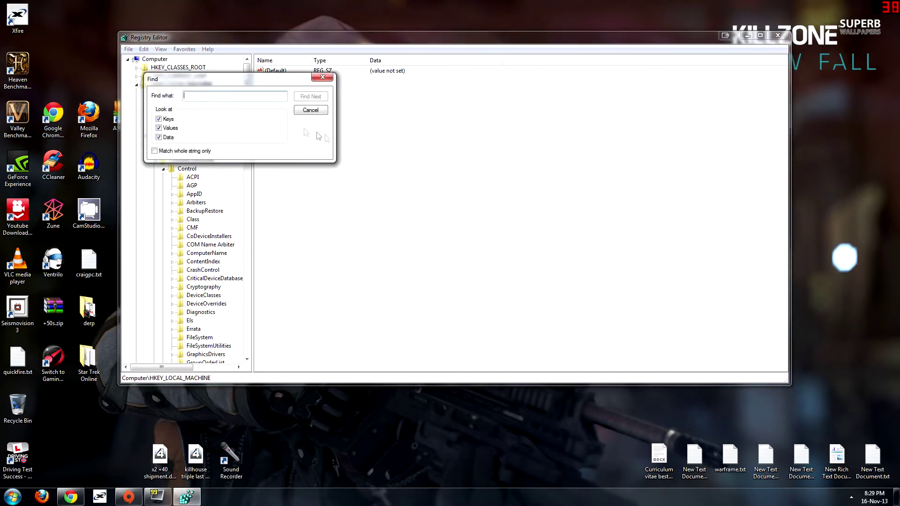
right_click(215, 97)
left_click(239, 141)
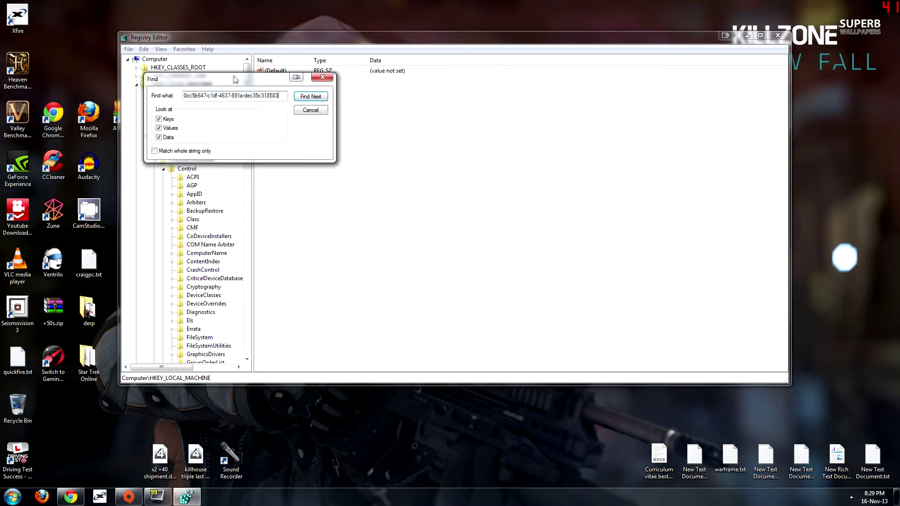
left_click_drag(238, 78, 465, 155)
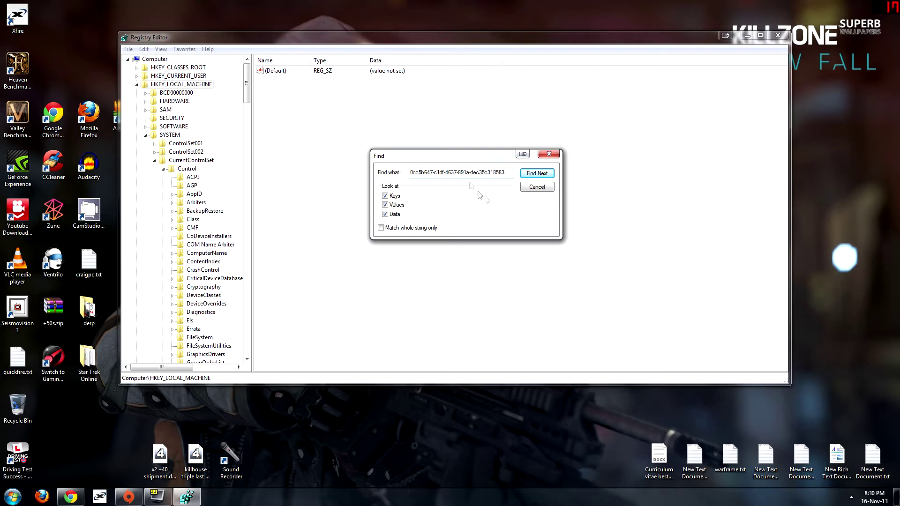
left_click(536, 174)
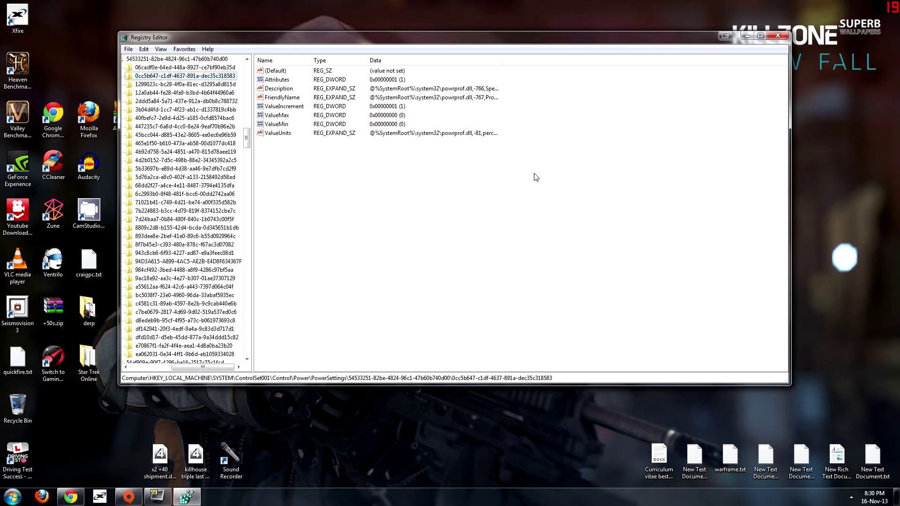
Change ValueMax's value data to 0 and confirm ValueMin is also 0
left_click(277, 116)
left_click(278, 125)
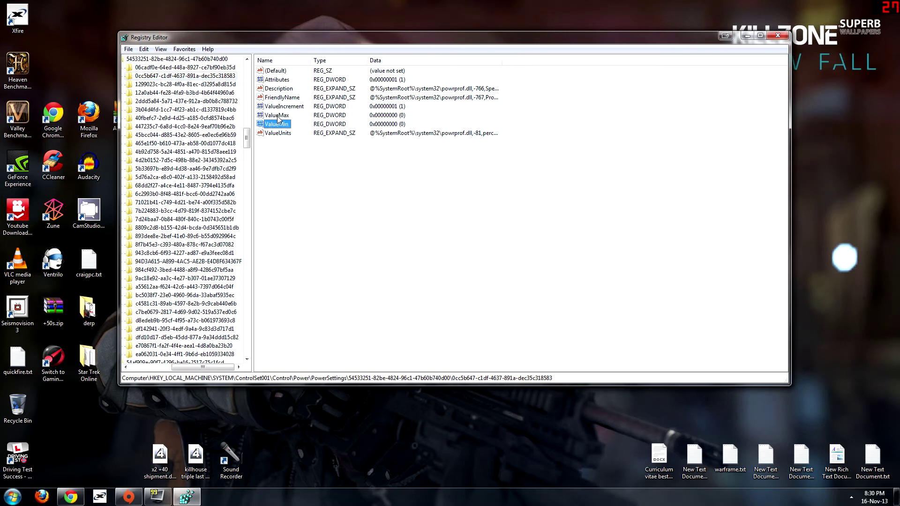
left_click(277, 115)
left_click(280, 125)
left_click(384, 119)
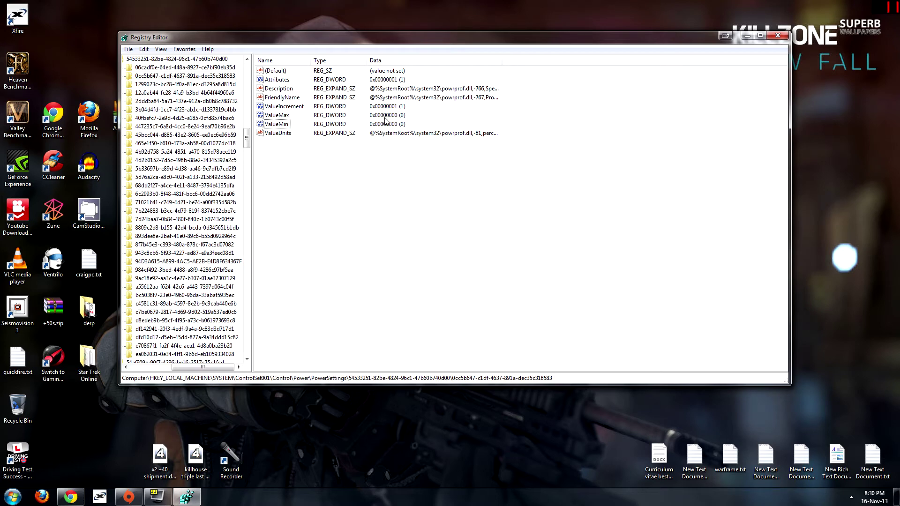
left_click(281, 116)
double_click(281, 117)
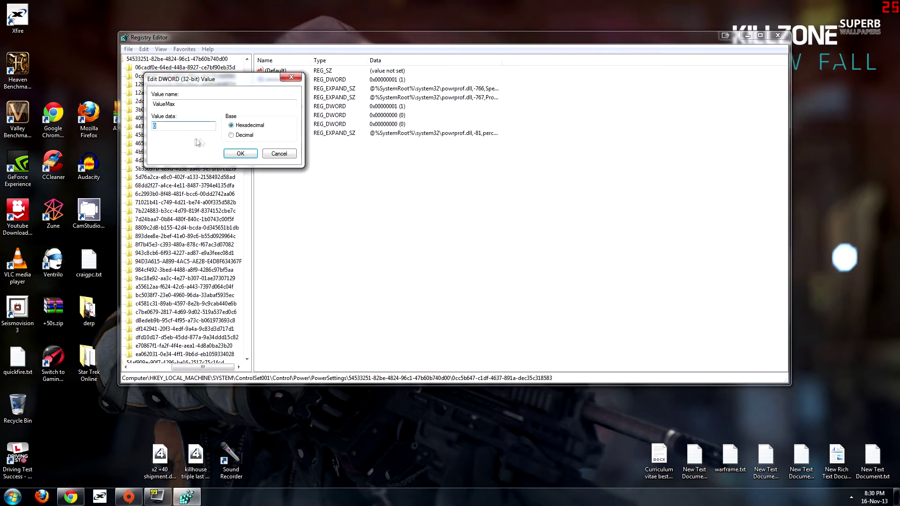
left_click(240, 152)
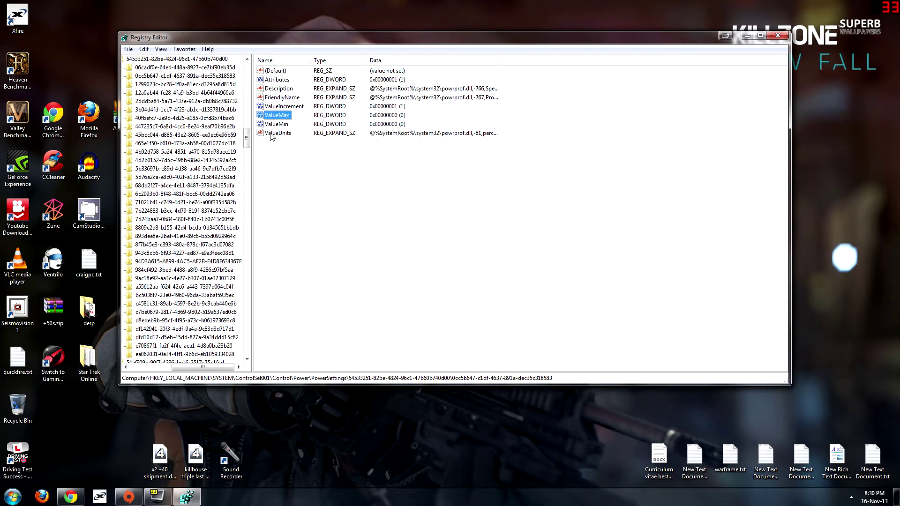
double_click(276, 124)
left_click(243, 156)
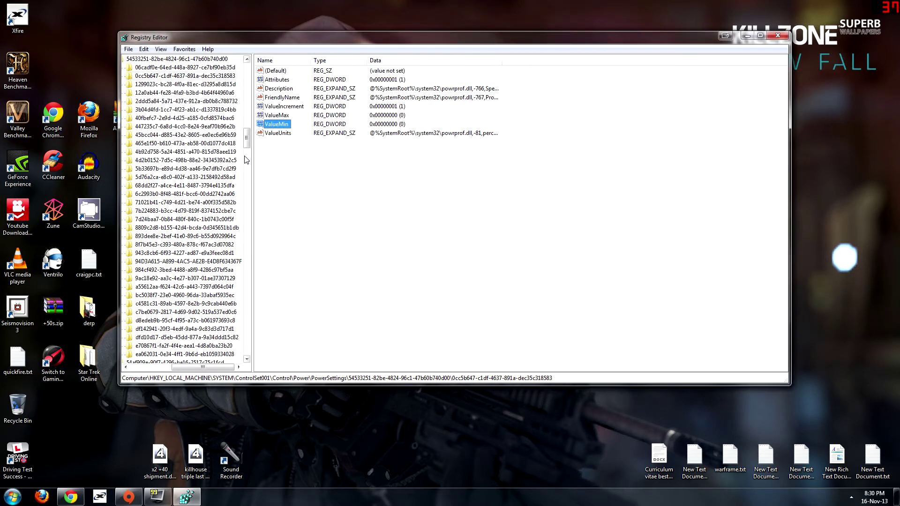
Run Find Next three times, ending at HKEY_USERS ...\CurrentVersion\Applets\Regedit
left_click(146, 51)
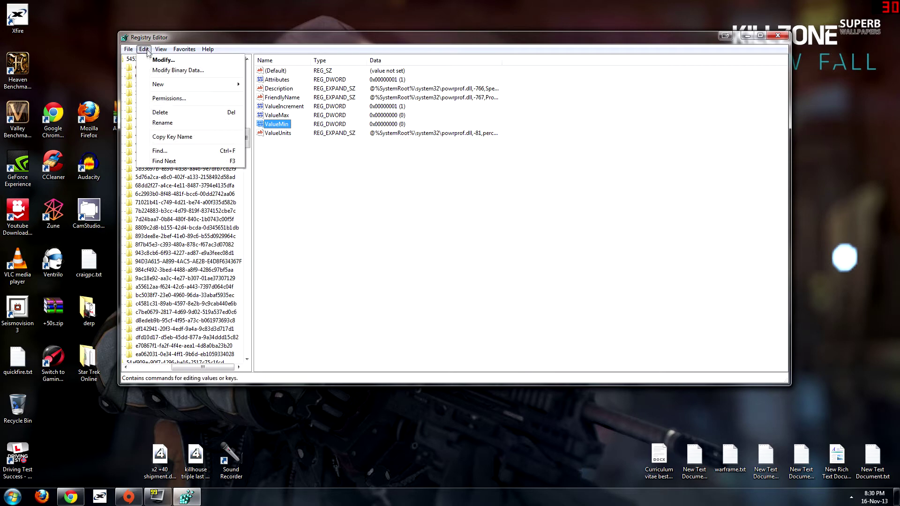
left_click(164, 161)
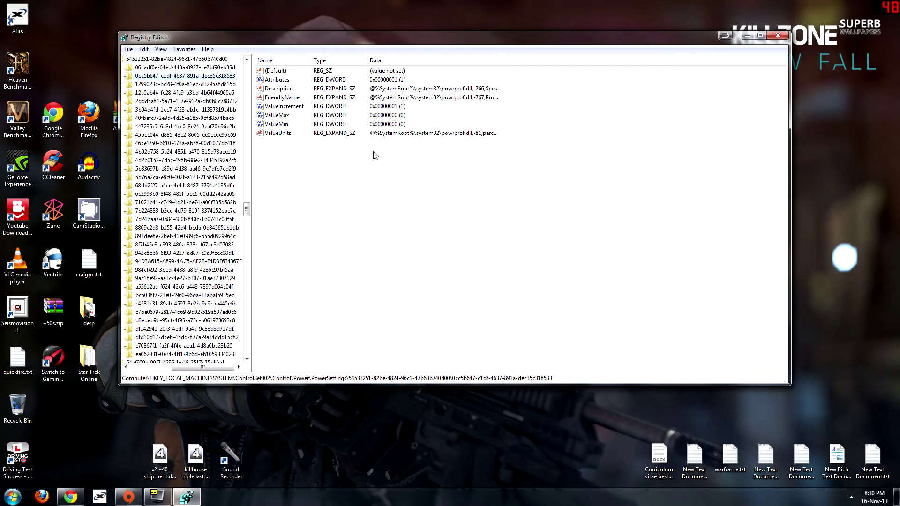
key("Tab")
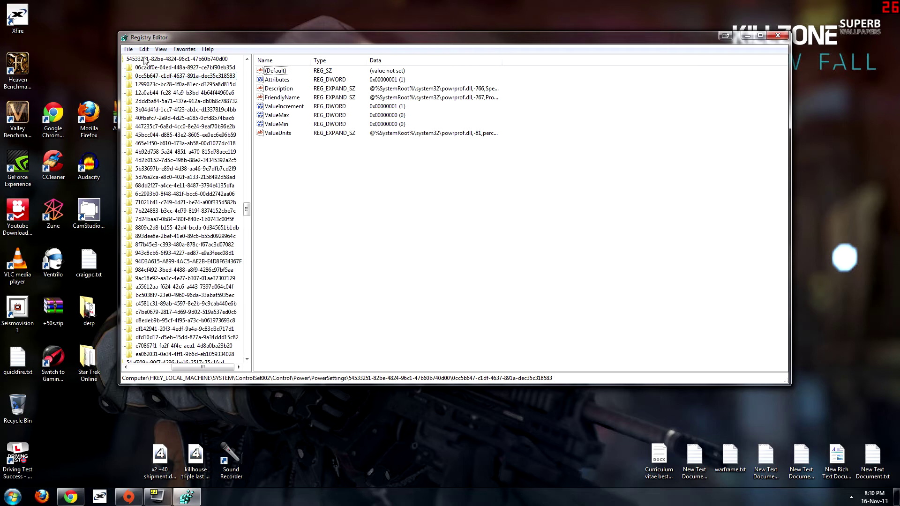
left_click(143, 49)
left_click(161, 153)
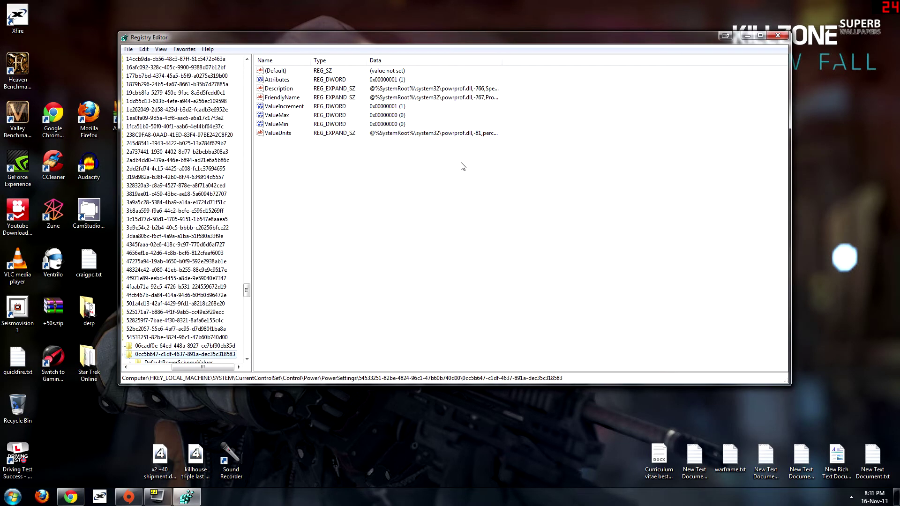
left_click(144, 49)
left_click(162, 136)
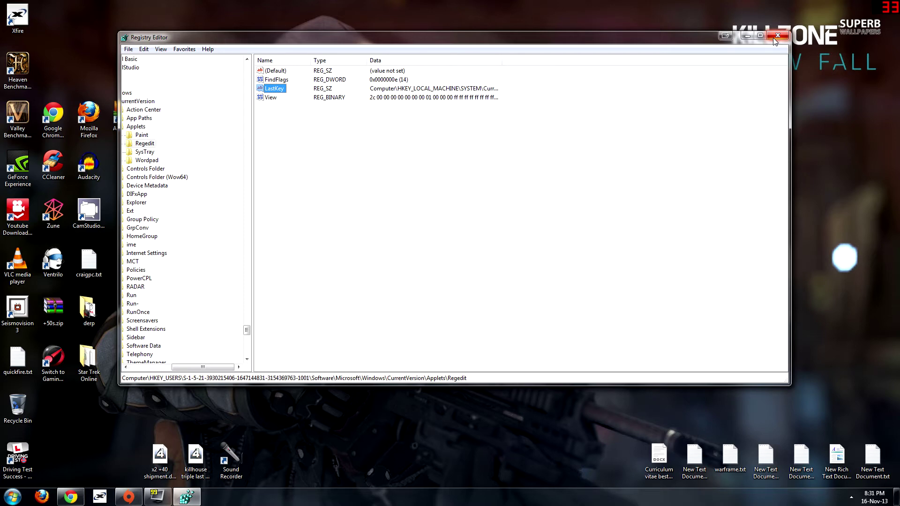
Close Registry Editor and open the Battlefield 4 shortcut's file location
left_click(777, 35)
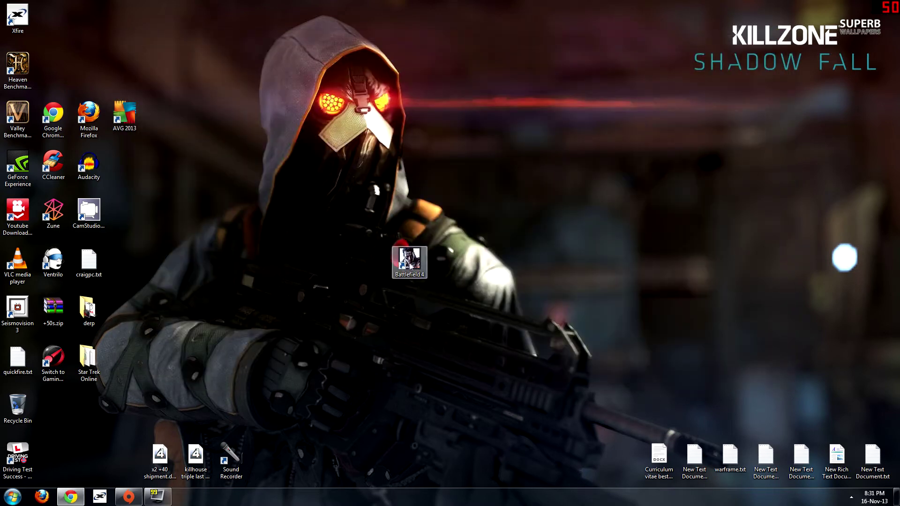
left_click_drag(409, 266, 412, 215)
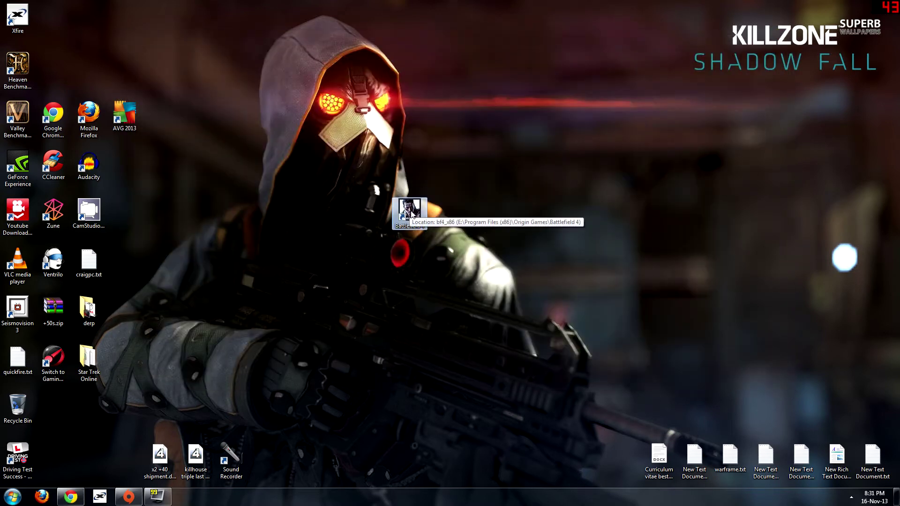
right_click(411, 215)
left_click(442, 239)
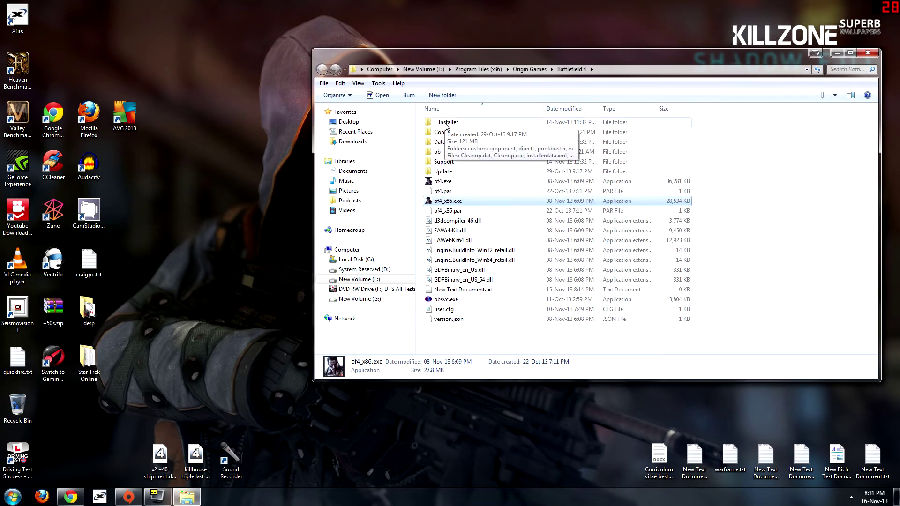
Browse into _Installer\directx\redist and bring up the options for DXSETUP.exe
double_click(446, 123)
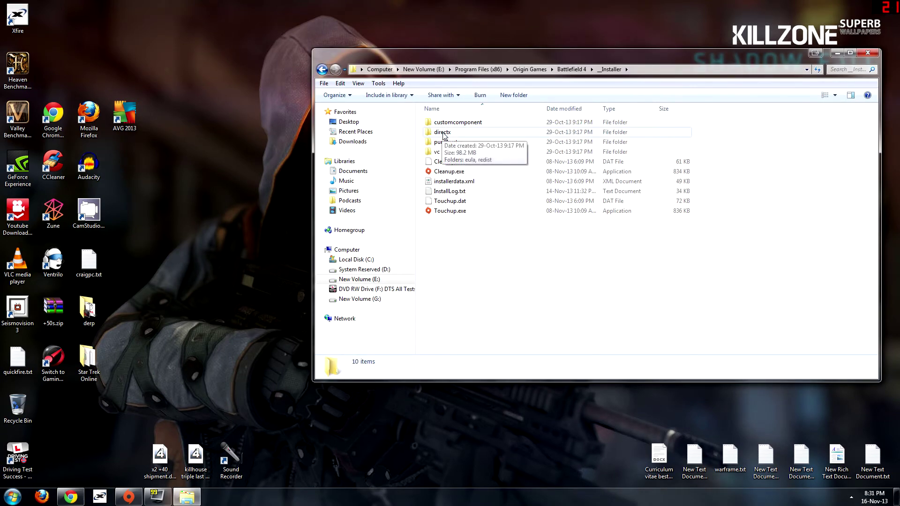
double_click(442, 135)
double_click(449, 137)
scroll(454, 284, "down", 20)
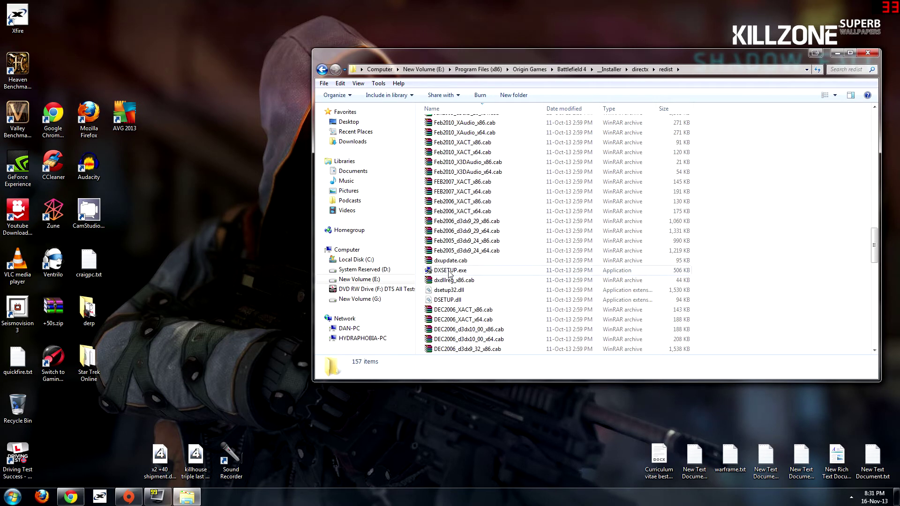
right_click(449, 272)
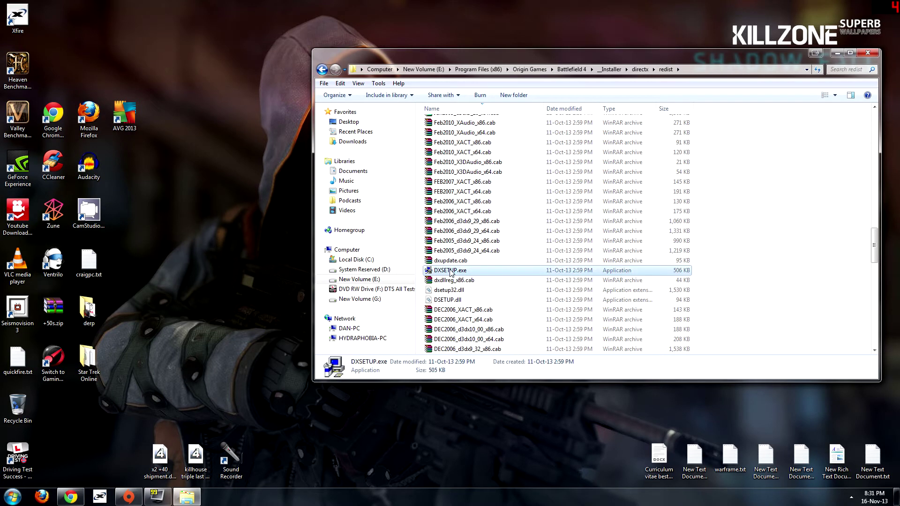
Run DXSETUP.exe as administrator, accept the licence, then cancel and finish DirectX Setup
left_click(484, 287)
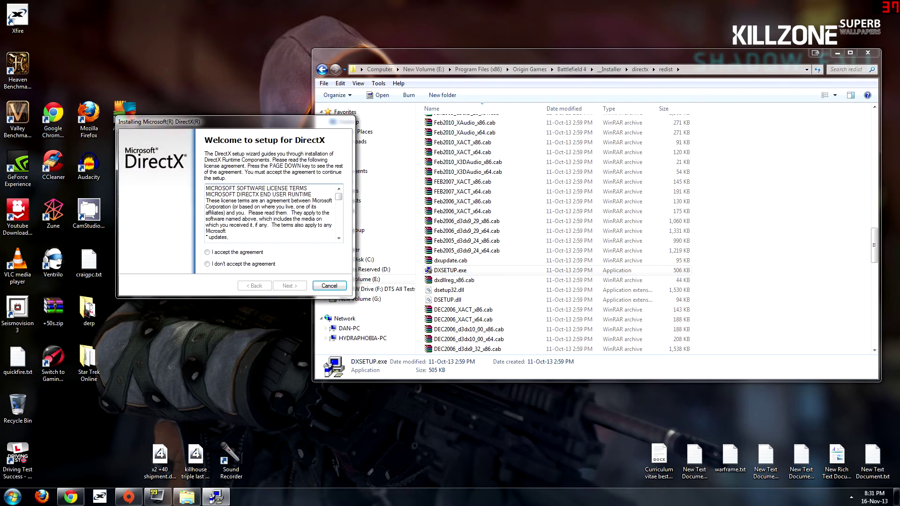
left_click(224, 254)
left_click(287, 286)
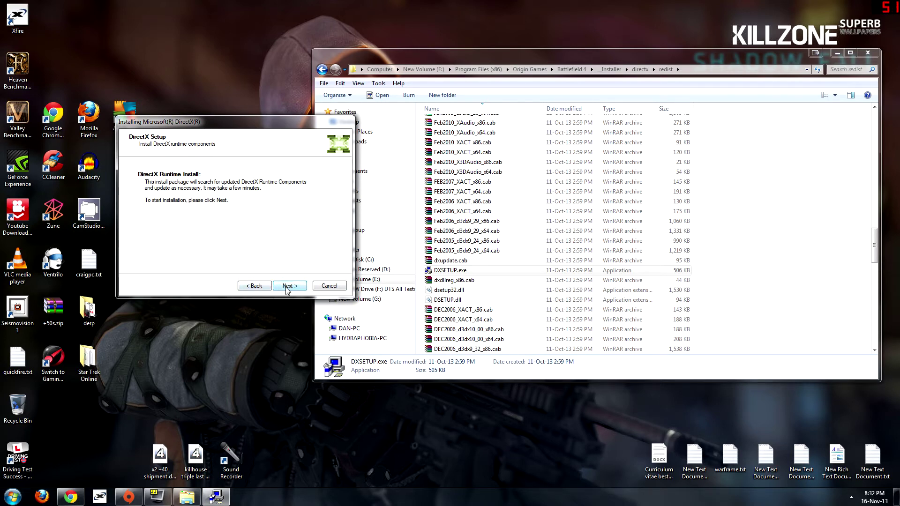
left_click(328, 286)
left_click(506, 281)
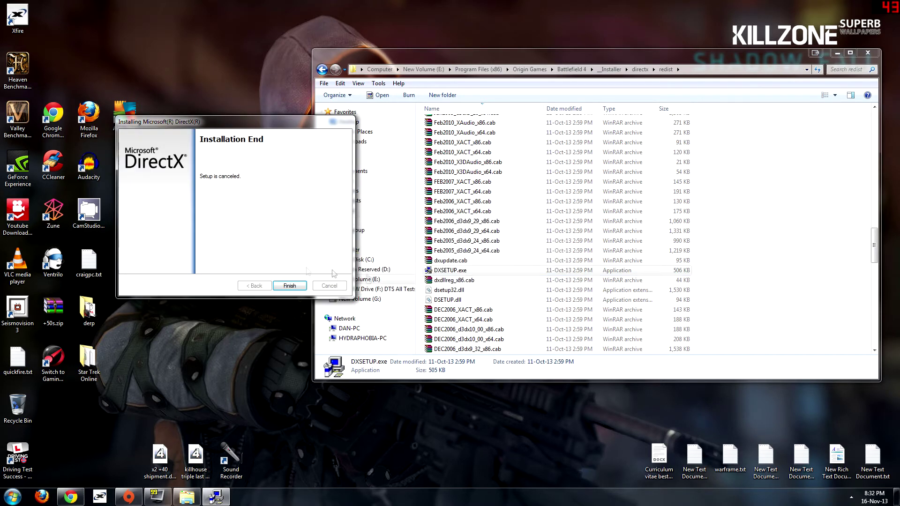
left_click(290, 286)
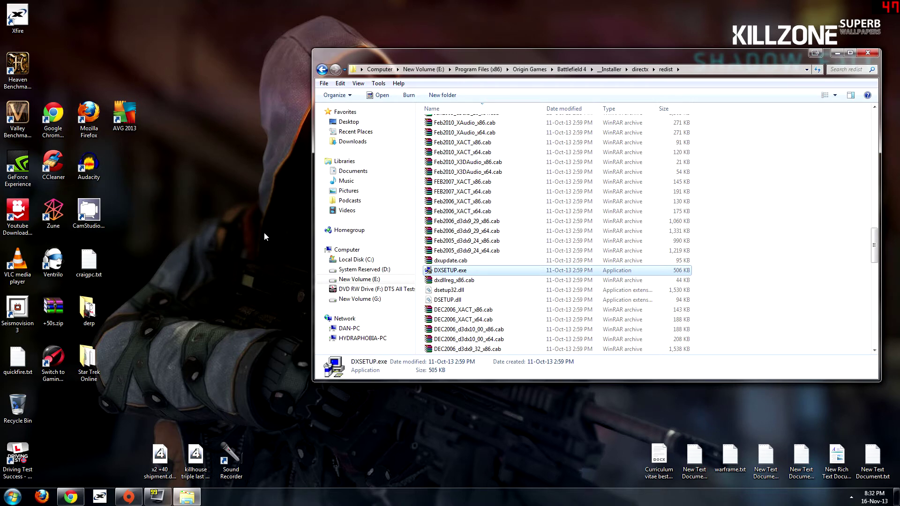
scroll(828, 256, "up", 10)
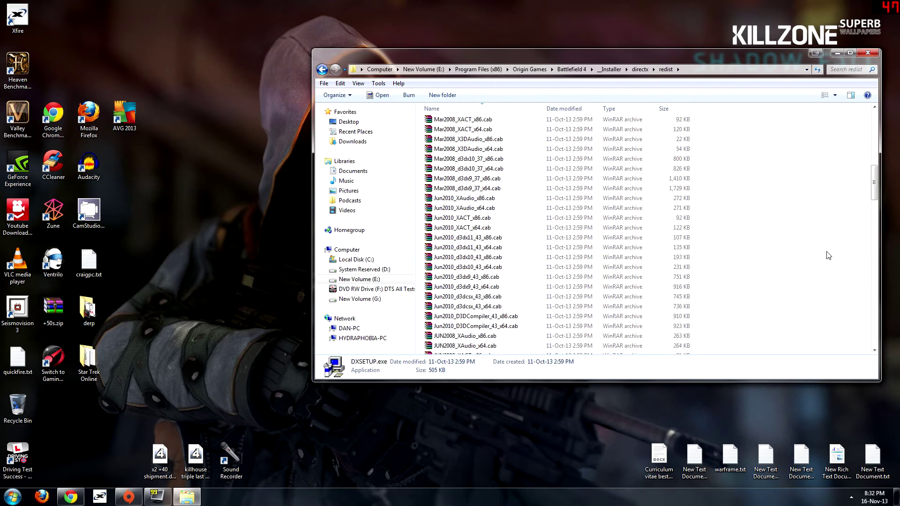
scroll(828, 255, "up", 5)
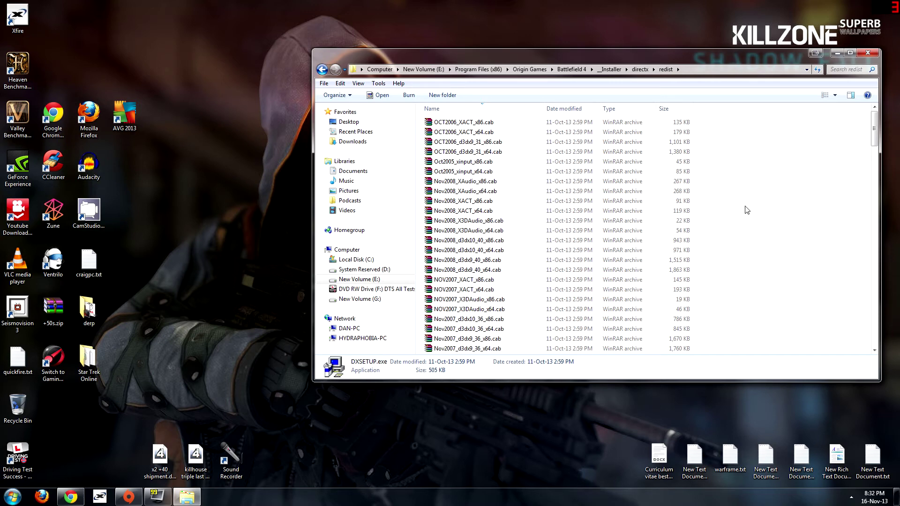
Return to the Battlefield 4 folder and create New Text Document (2).txt there
left_click(320, 70)
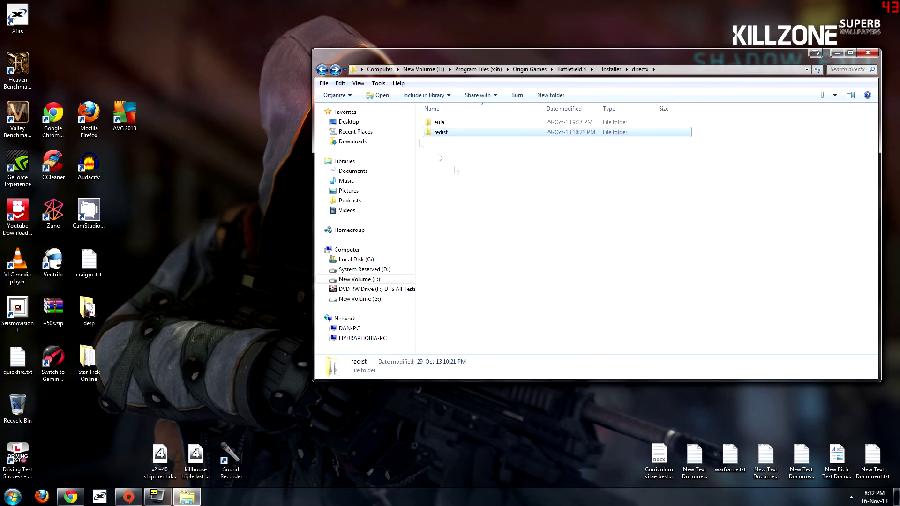
left_click(580, 69)
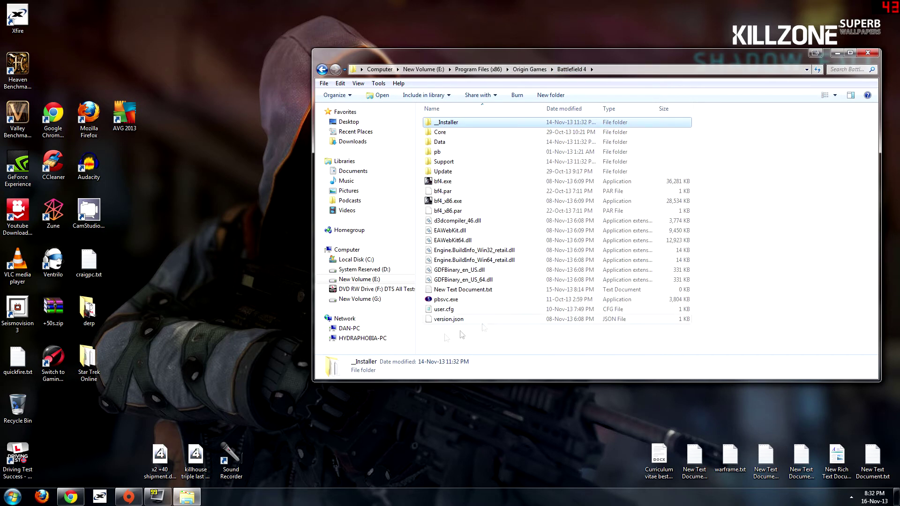
right_click(438, 341)
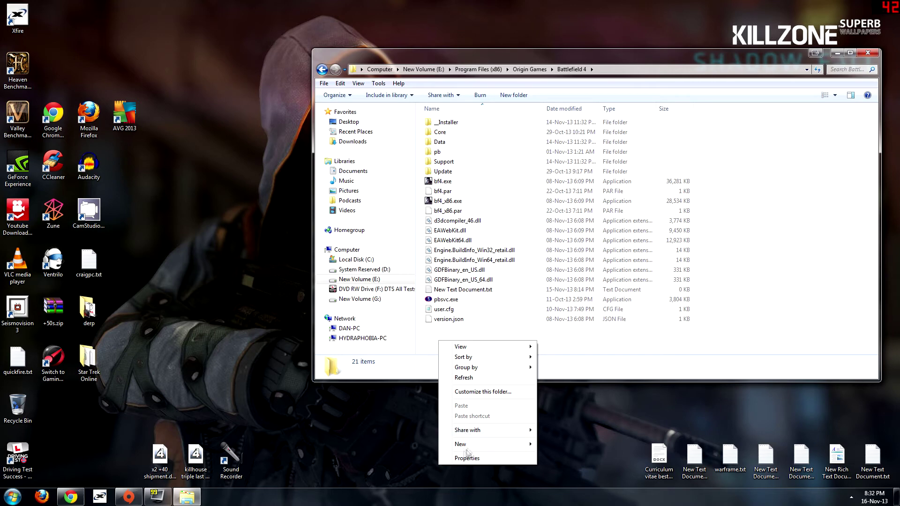
mouse_move(475, 447)
left_click(574, 423)
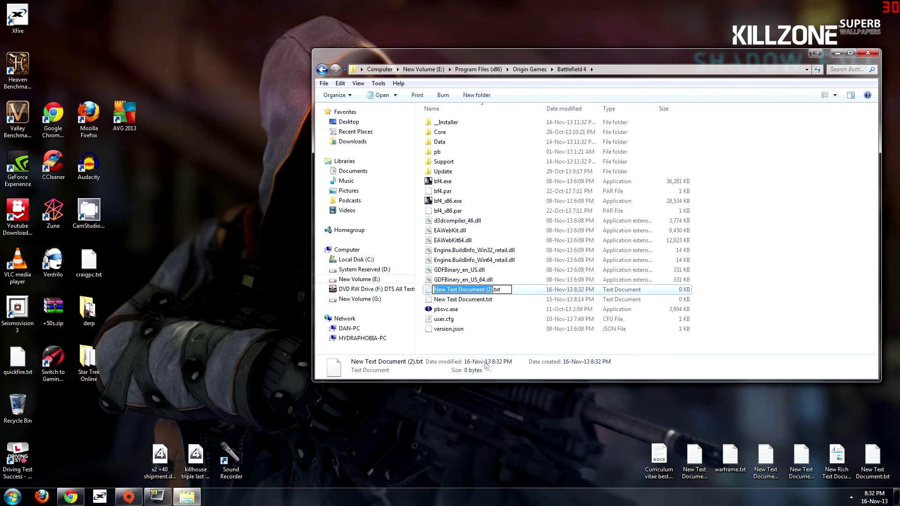
left_click(467, 331)
double_click(470, 291)
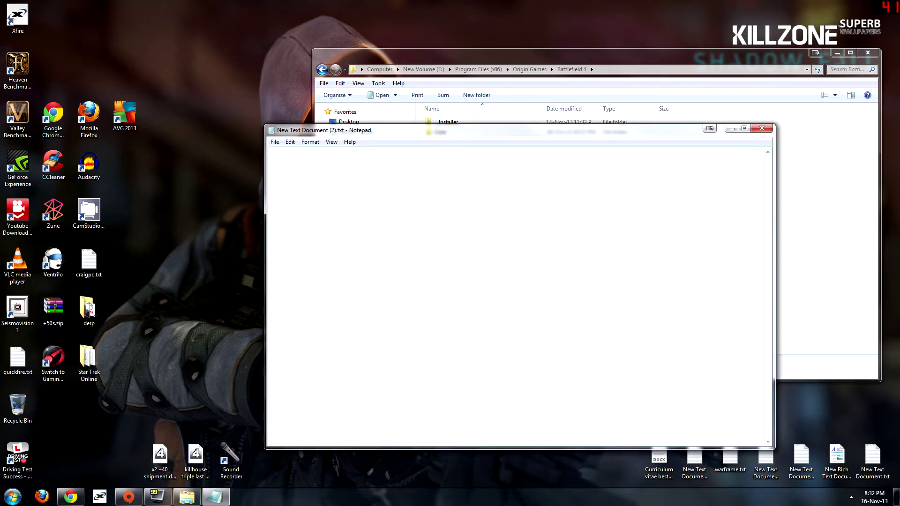
left_click(275, 142)
left_click(291, 183)
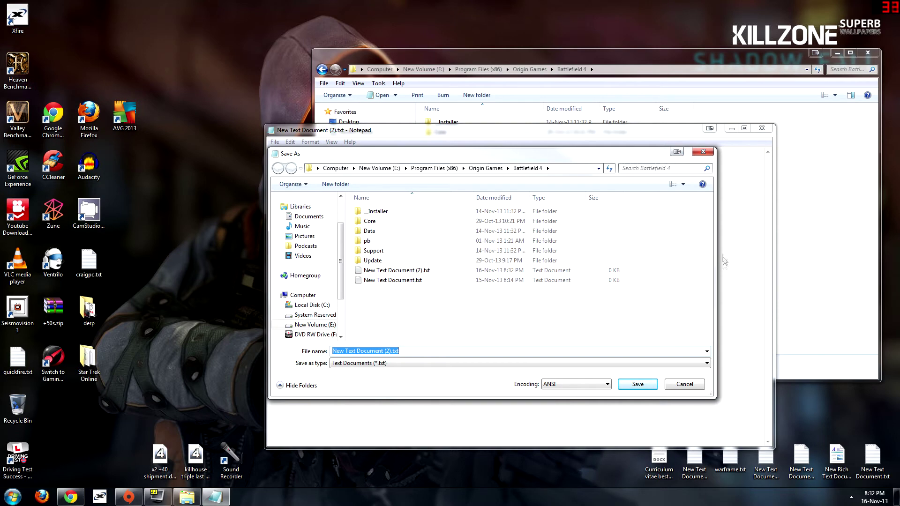
Close the empty Notepad document unsaved and delete both New Text Document files
left_click(680, 386)
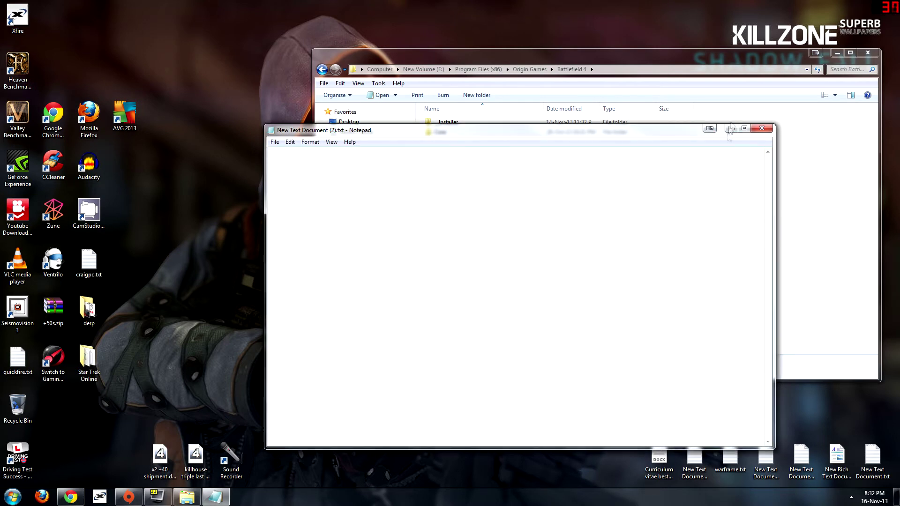
left_click(761, 129)
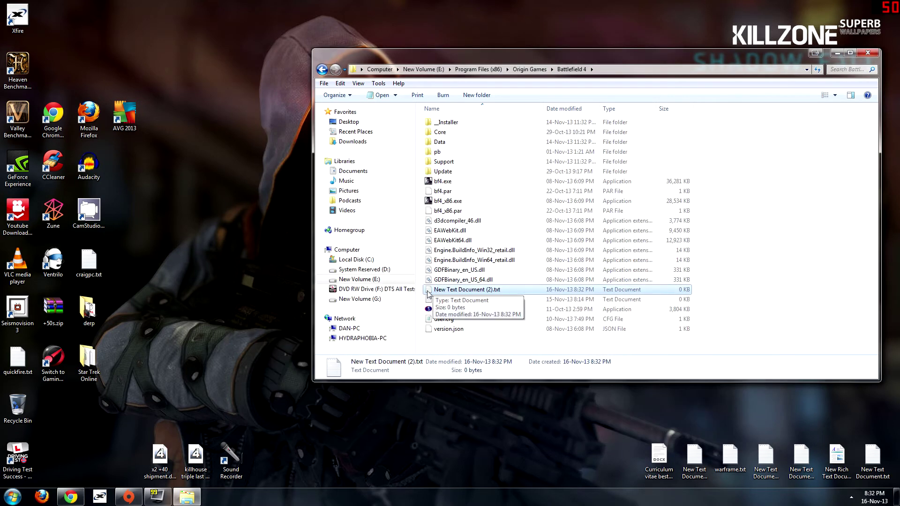
left_click(436, 322)
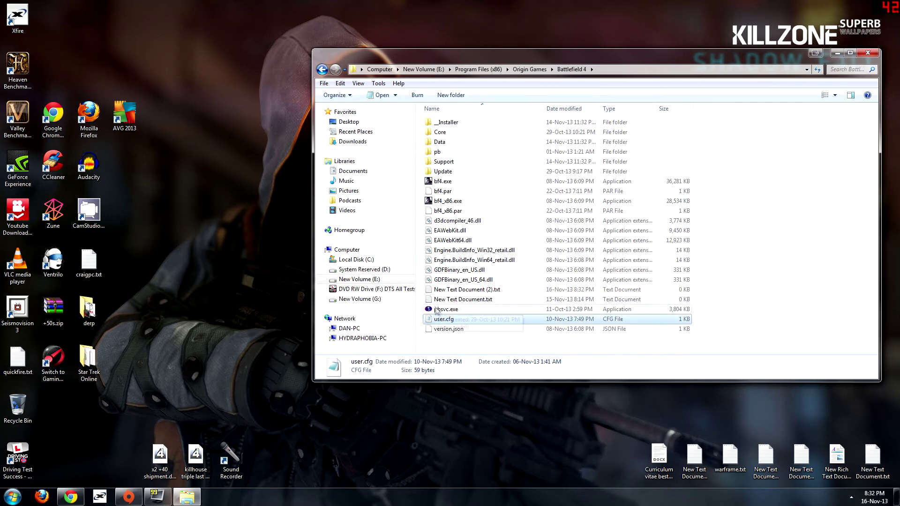
mouse_move(424, 300)
left_mouse_down()
mouse_move(421, 293)
mouse_move(429, 301)
left_mouse_up()
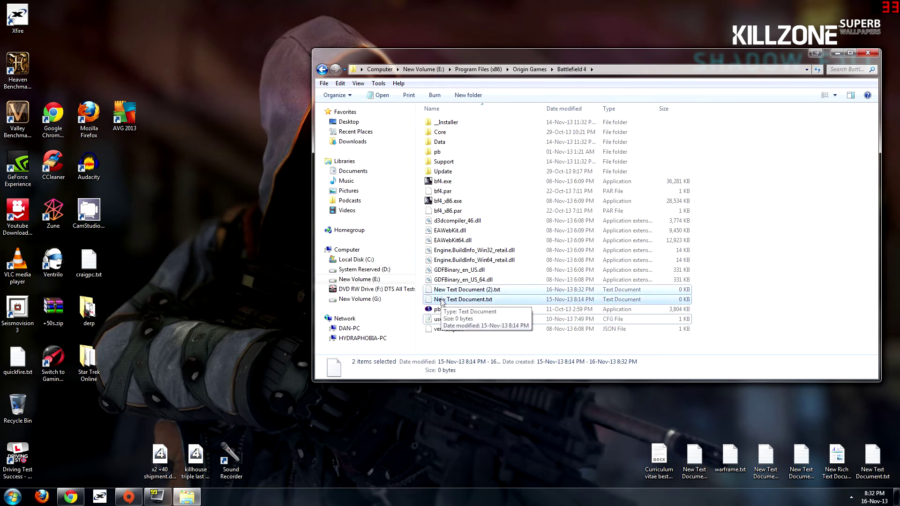
key("Delete")
key("Return")
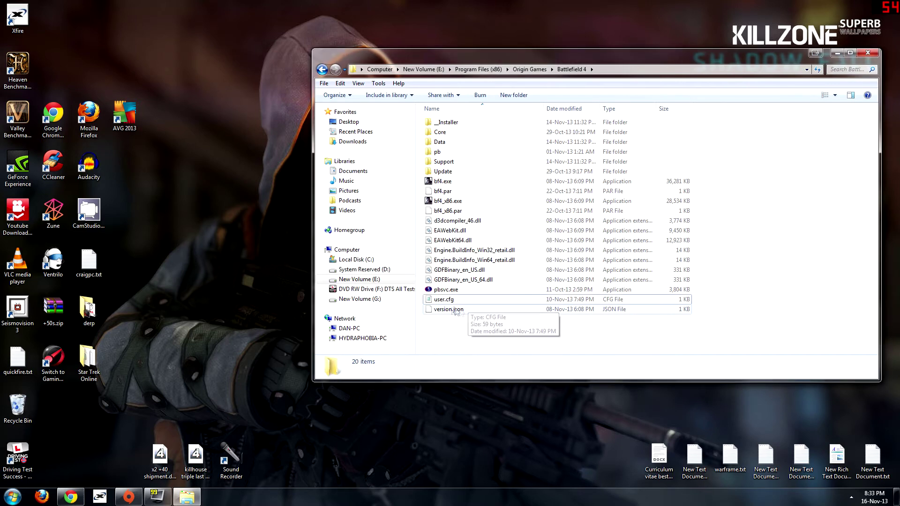
double_click(445, 299)
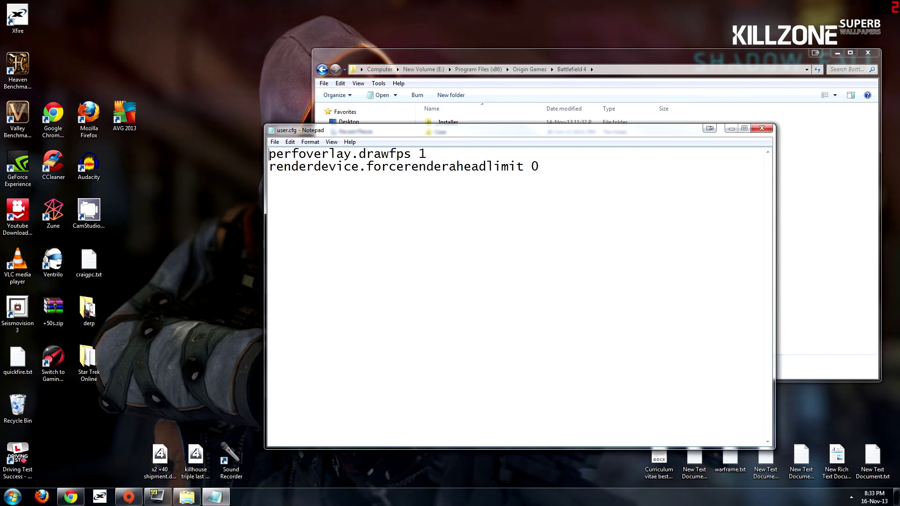
left_click_drag(268, 167, 539, 167)
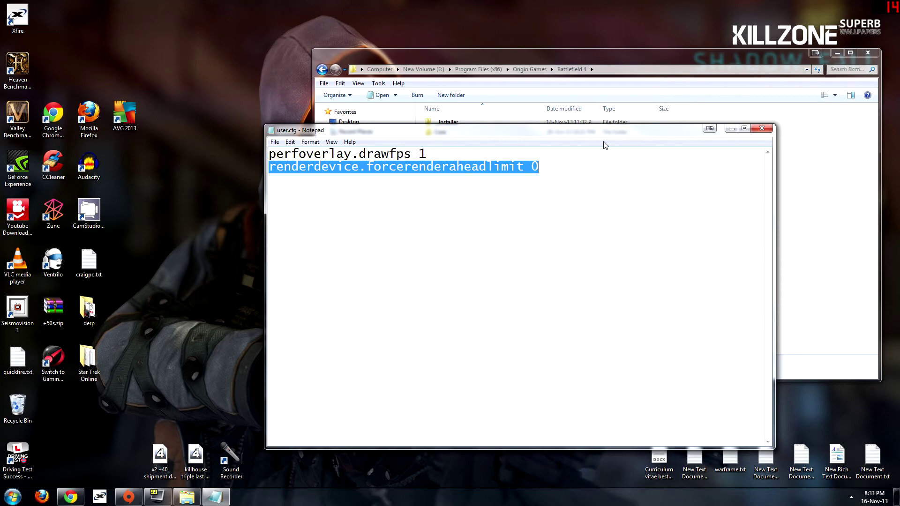
key("Right")
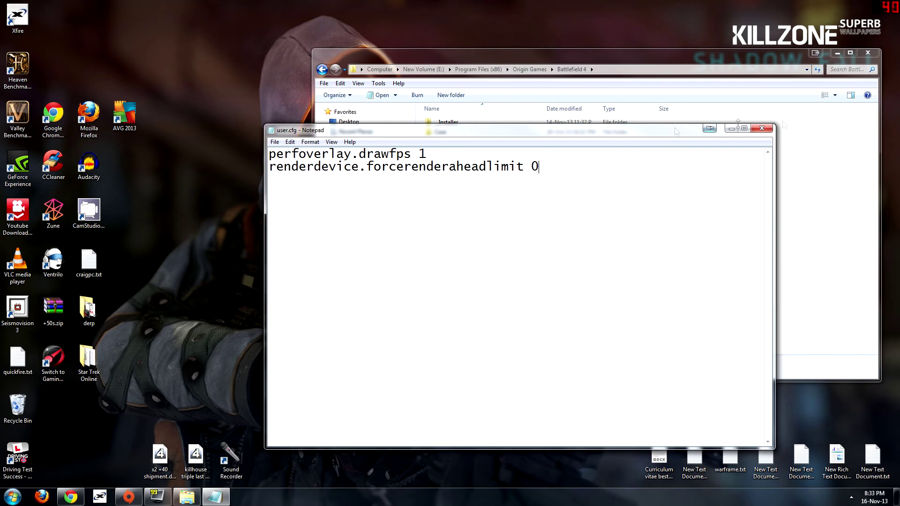
left_click(767, 130)
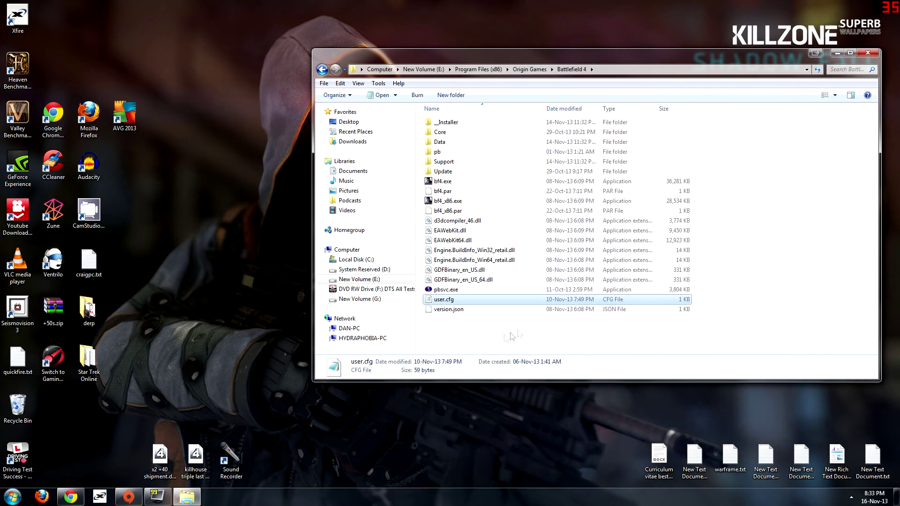
left_click(501, 334)
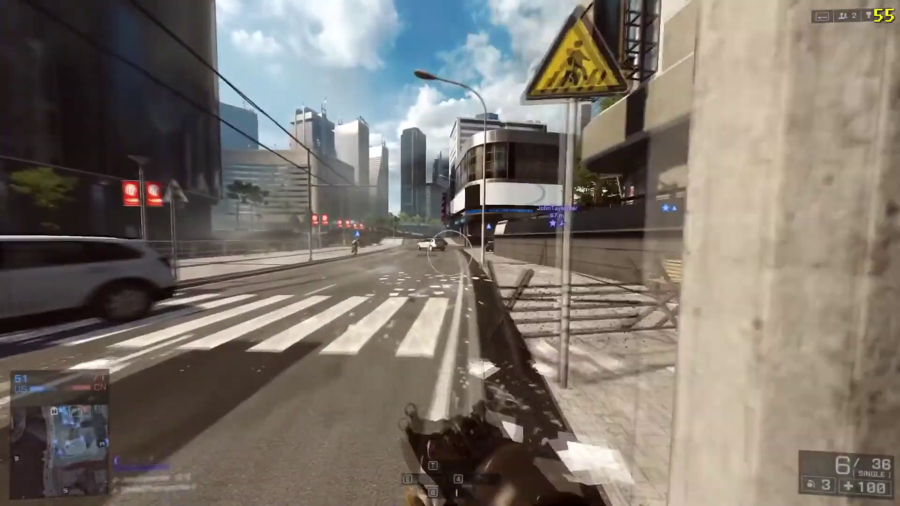
Sprint across the street to the shipping container, briefly swapping to the pistol and back to the rifle
key("shift+w")
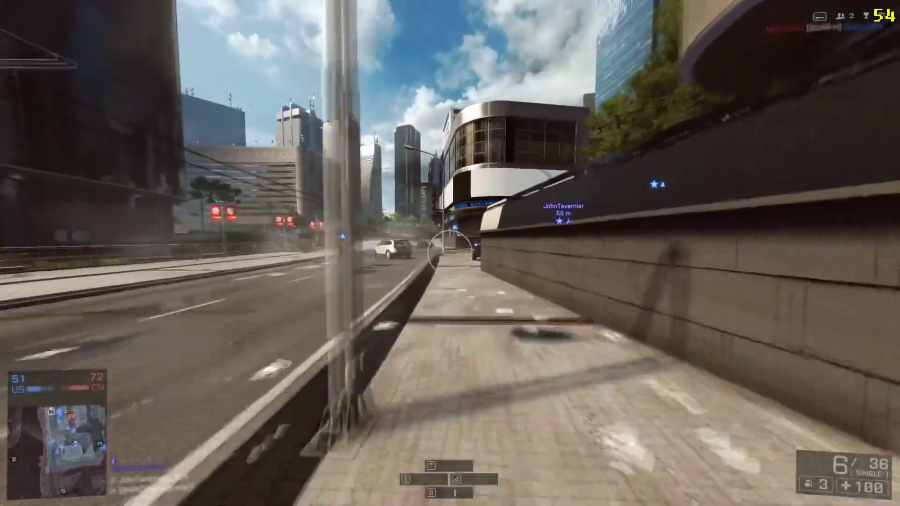
key("2")
key("1")
key("shift+w")
key("shift+w")
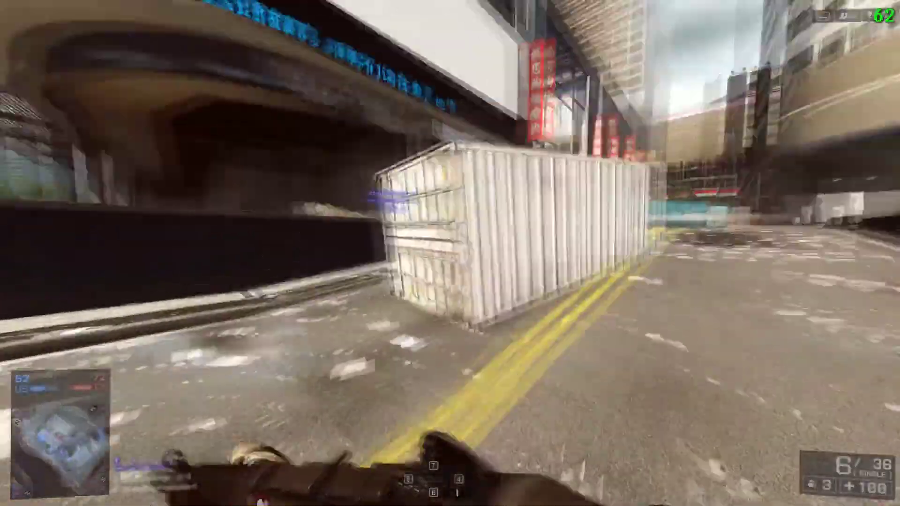
key("shift+w")
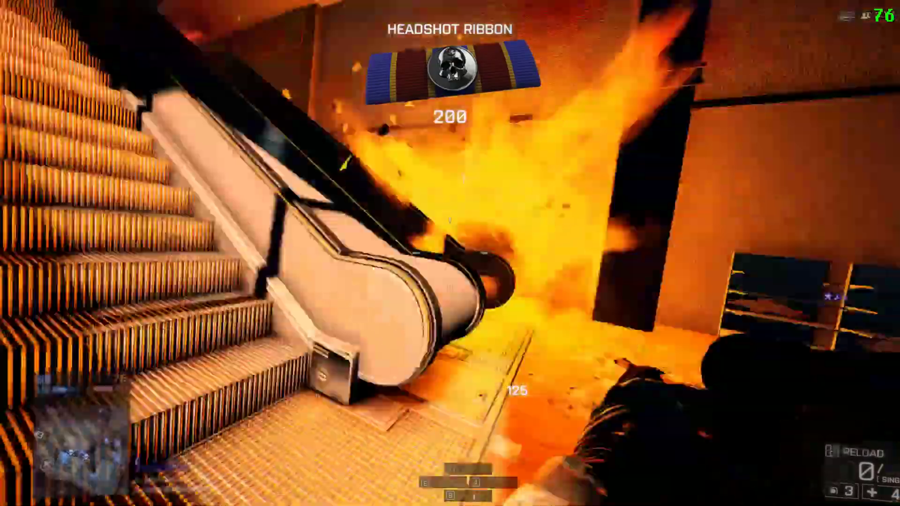
key("w")
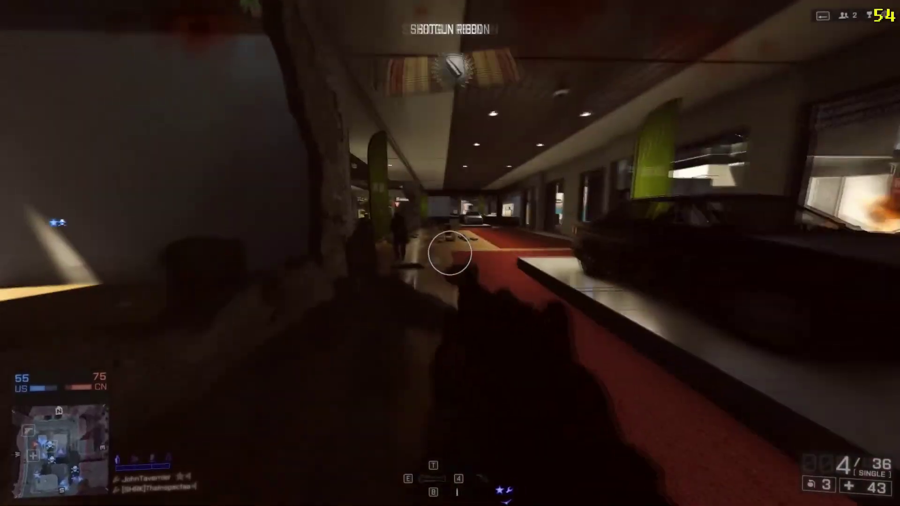
Finish an enemy in the lit hall with four shotgun shots, then check the scoreboard after dying
left_click(450, 253)
left_click(450, 253)
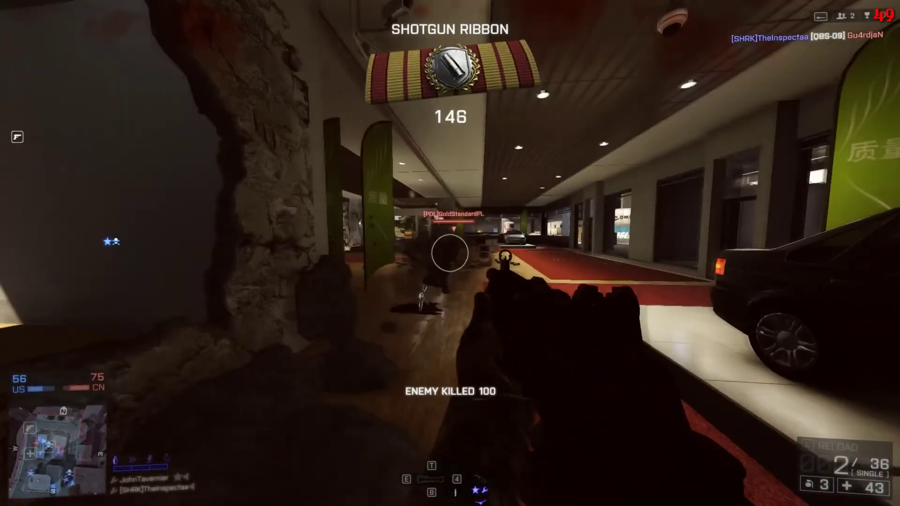
left_click(450, 253)
left_click(450, 253)
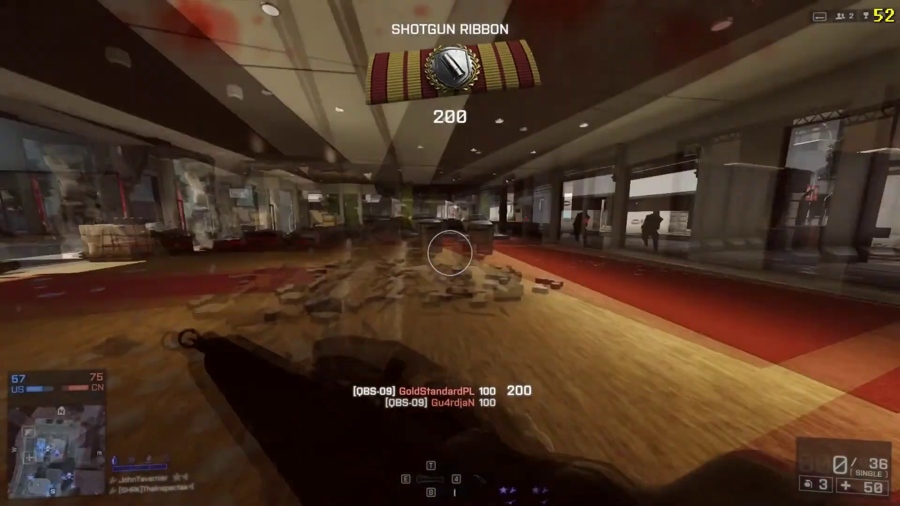
key("Tab")
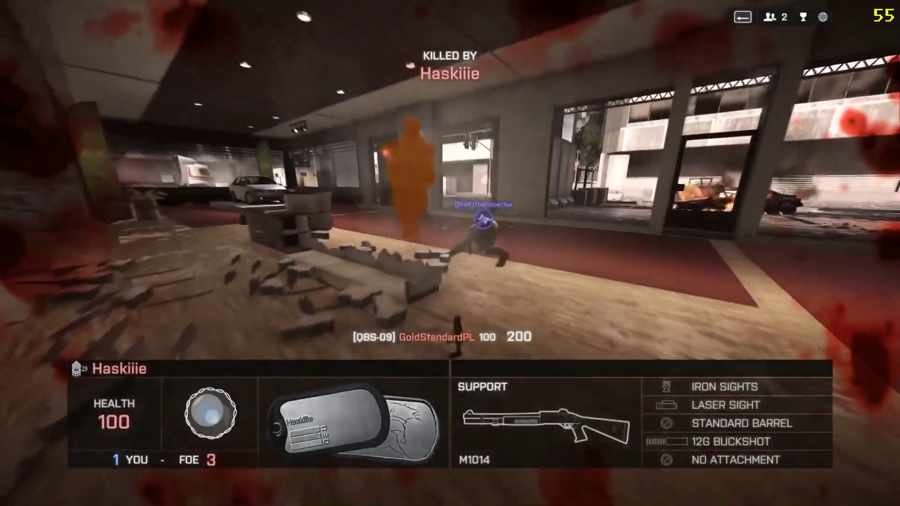
key("Tab")
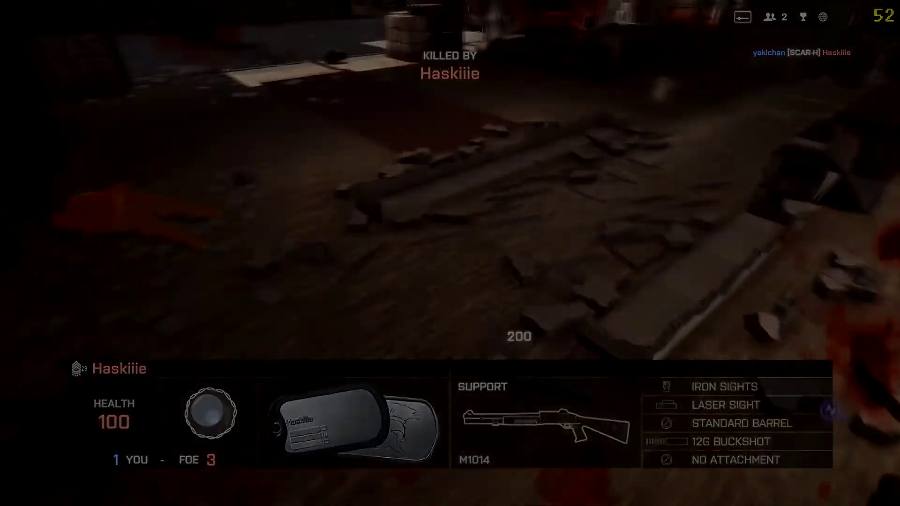